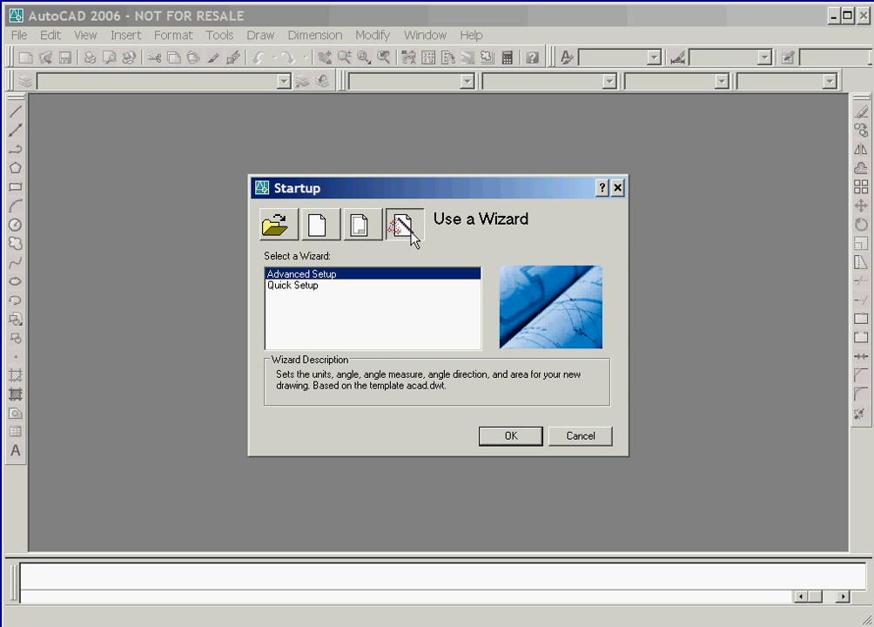
Start a new drawing with the Quick Setup wizard, using Architectural units and an area 60' wide by 40' long
{"action": "left_click", "coordinate": [432, 285]}
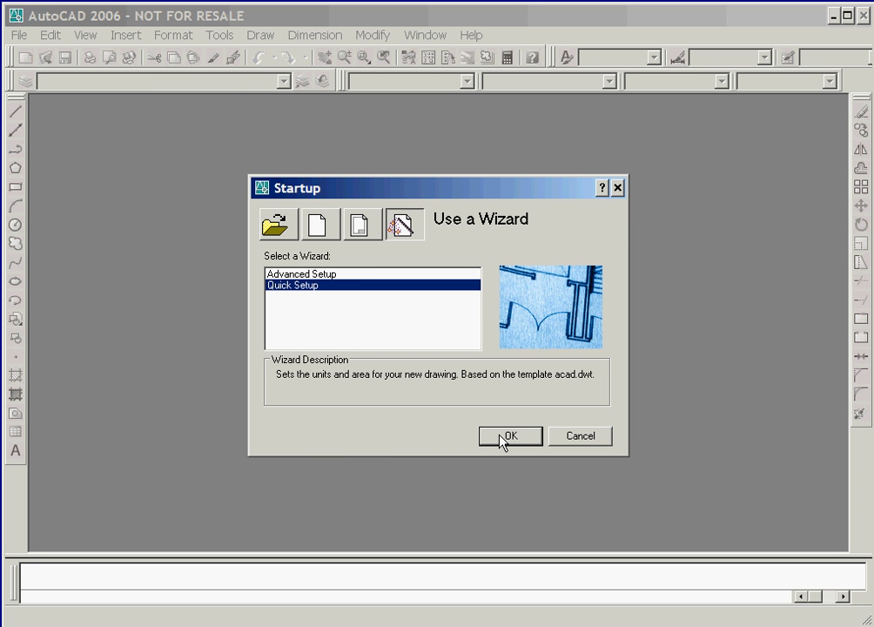
{"action": "left_click", "coordinate": [505, 436]}
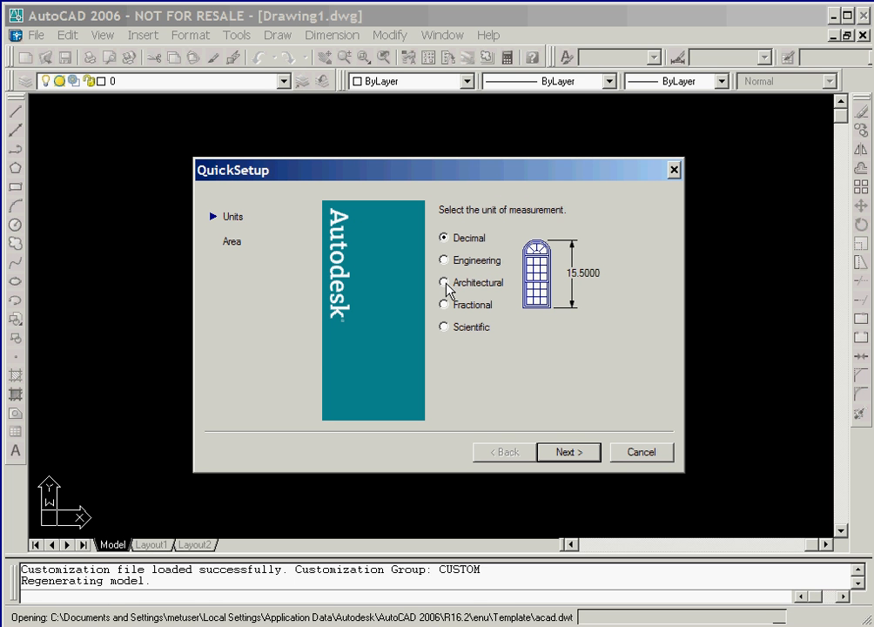
{"action": "left_click", "coordinate": [444, 284]}
{"action": "left_click", "coordinate": [581, 461]}
{"action": "double_click", "coordinate": [470, 289]}
{"action": "type", "text": "60'"}
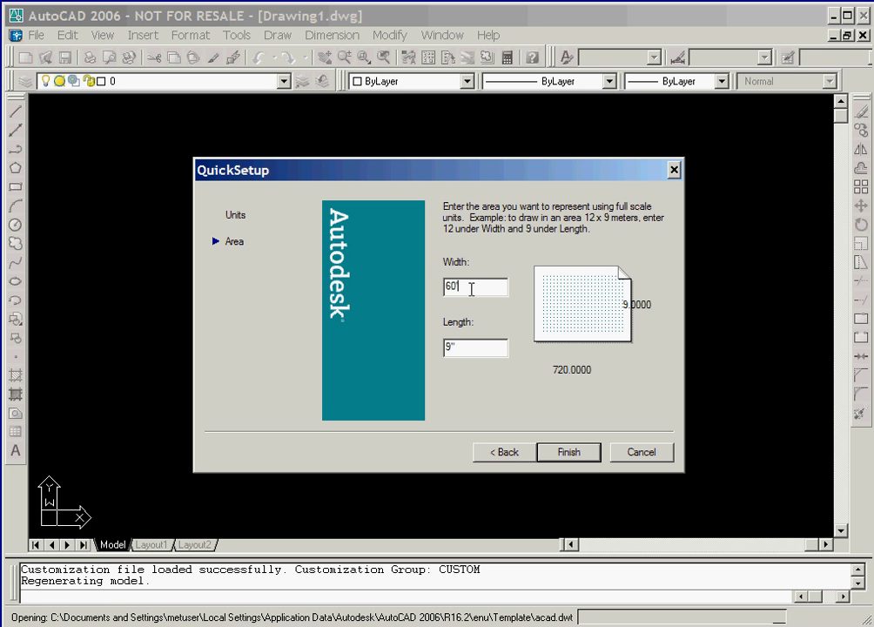
{"action": "double_click", "coordinate": [464, 347]}
{"action": "type", "text": "40'"}
{"action": "left_click", "coordinate": [582, 452]}
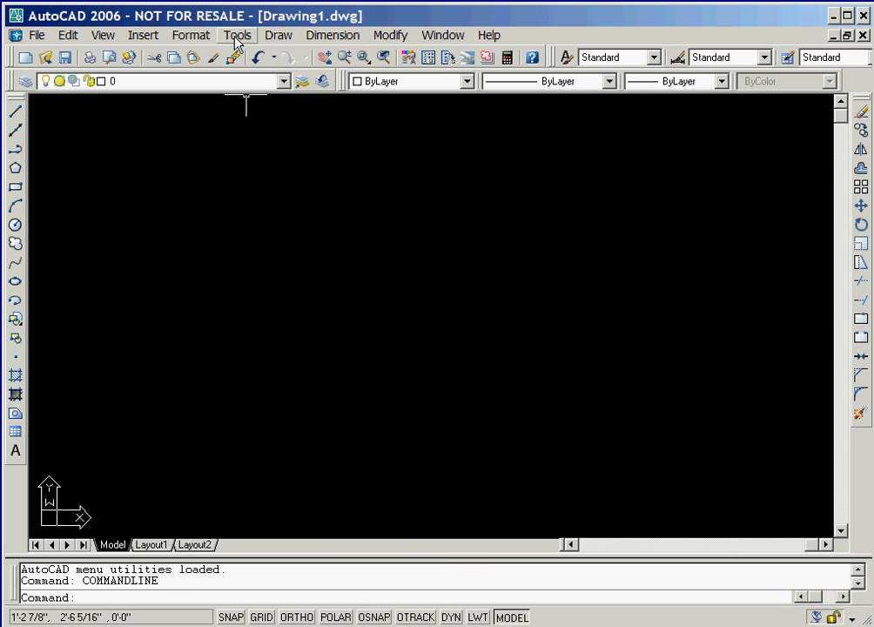
Configure the drafting settings with 6" X and Y spacing for both snap and grid
{"action": "left_click", "coordinate": [236, 36]}
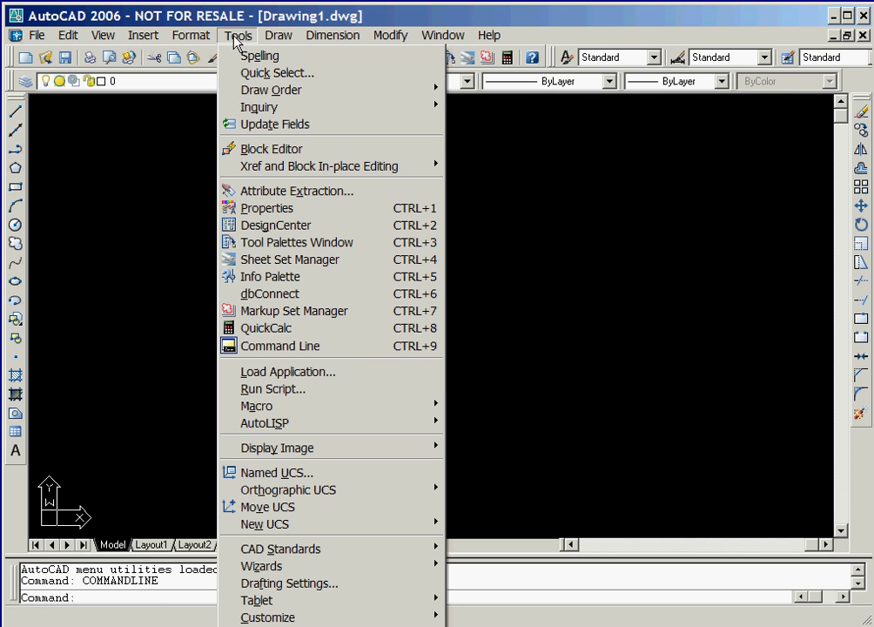
{"action": "left_click", "coordinate": [302, 584]}
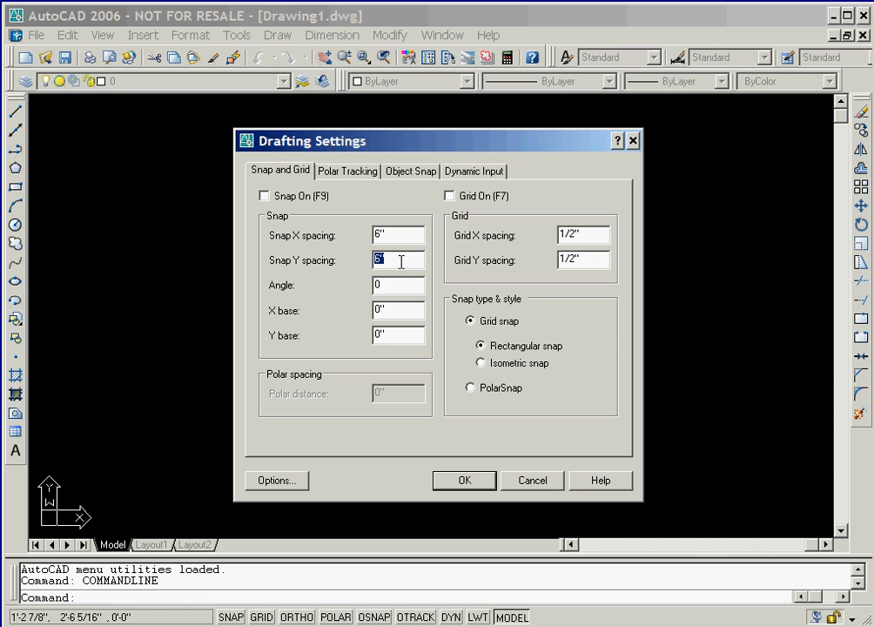
{"action": "double_click", "coordinate": [582, 260]}
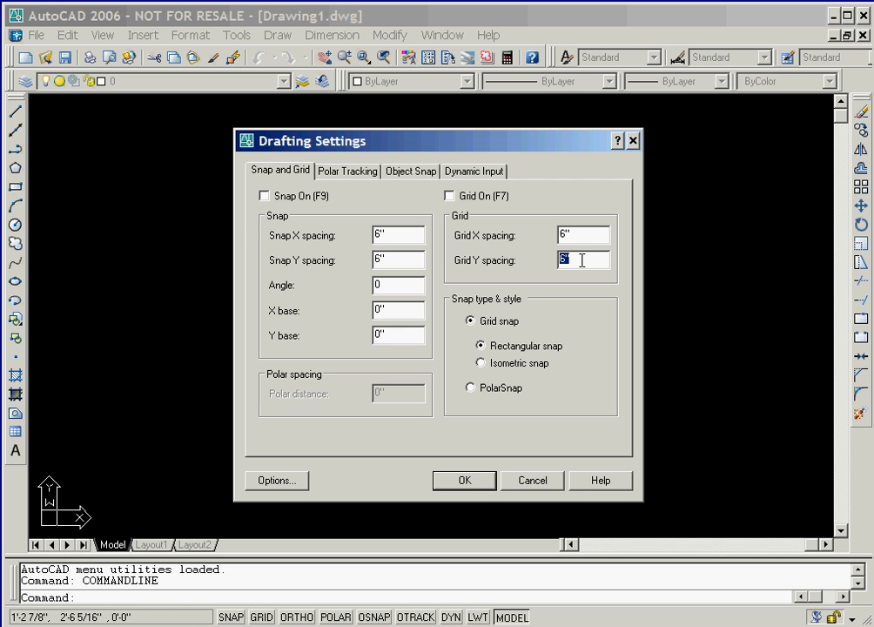
{"action": "left_click", "coordinate": [581, 260]}
{"action": "left_click", "coordinate": [464, 480]}
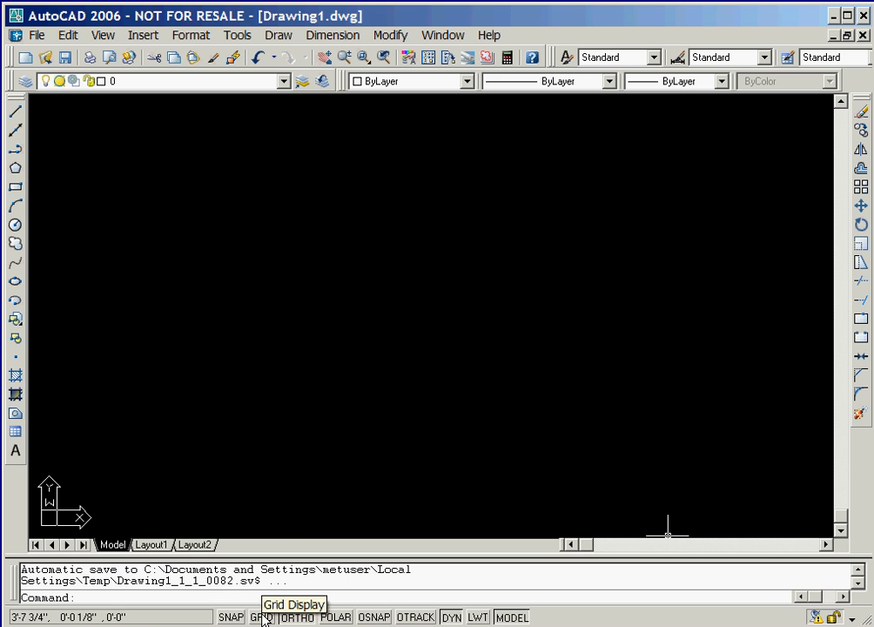
Turn on grid display and snap mode, showing the grid across the full drawing limits
{"action": "left_click", "coordinate": [262, 617]}
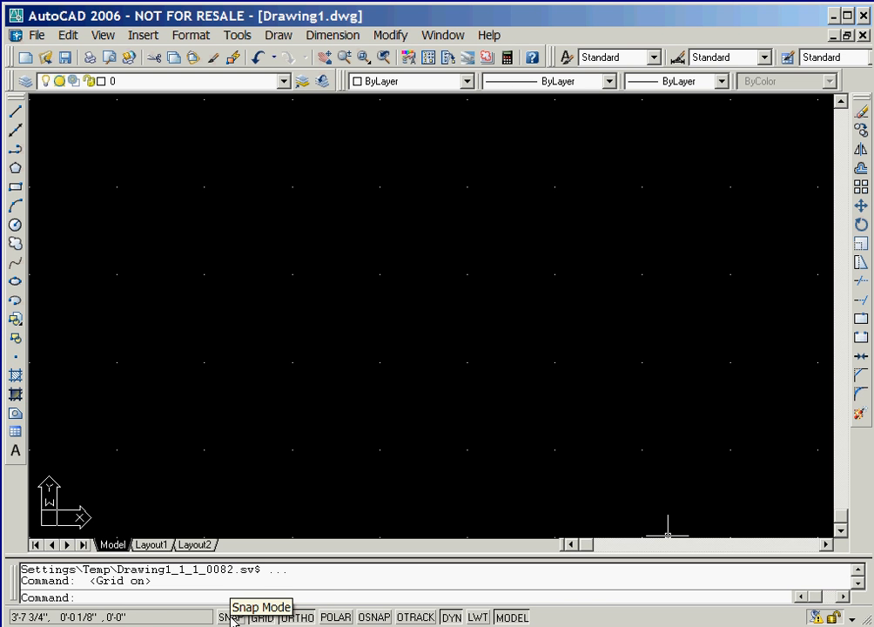
{"action": "left_click", "coordinate": [232, 617]}
{"action": "left_click", "coordinate": [363, 58]}
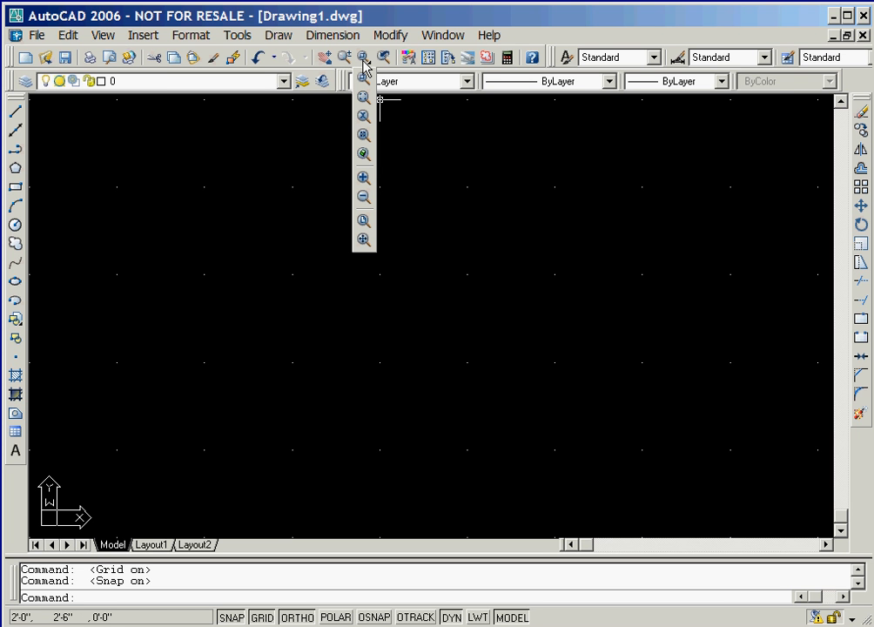
{"action": "left_click_drag", "start_coordinate": [363, 61], "coordinate": [366, 224]}
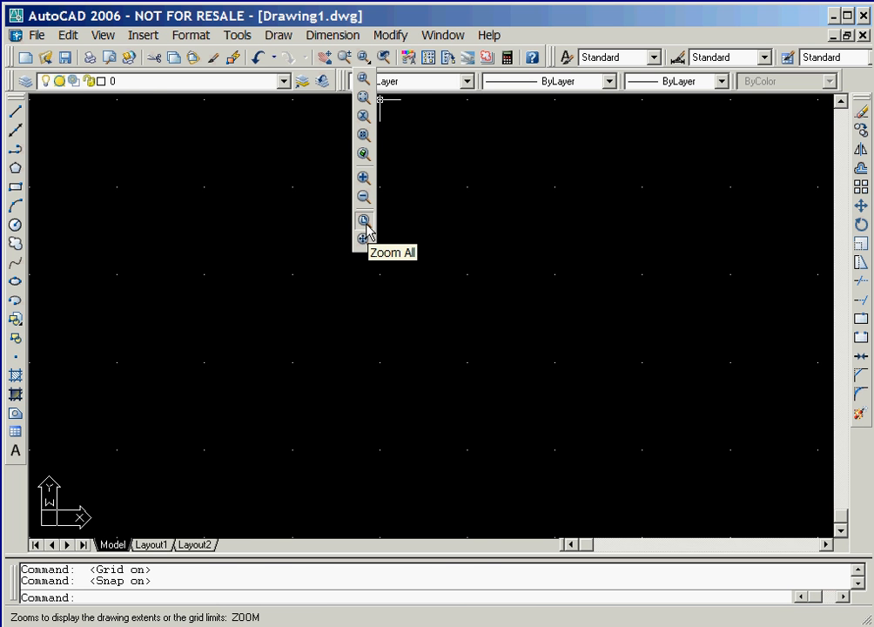
{"action": "left_click_drag", "start_coordinate": [367, 225], "coordinate": [367, 224]}
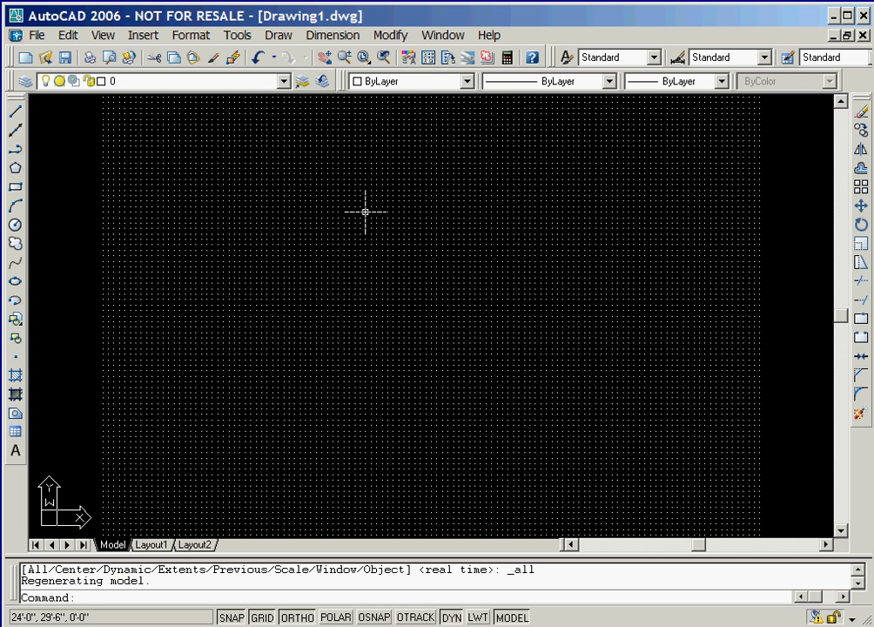
Create a multiline style named Wall, described as 5" WALL WITH LINE ENDCAPS, with line caps at the start and end
{"action": "left_click", "coordinate": [191, 35]}
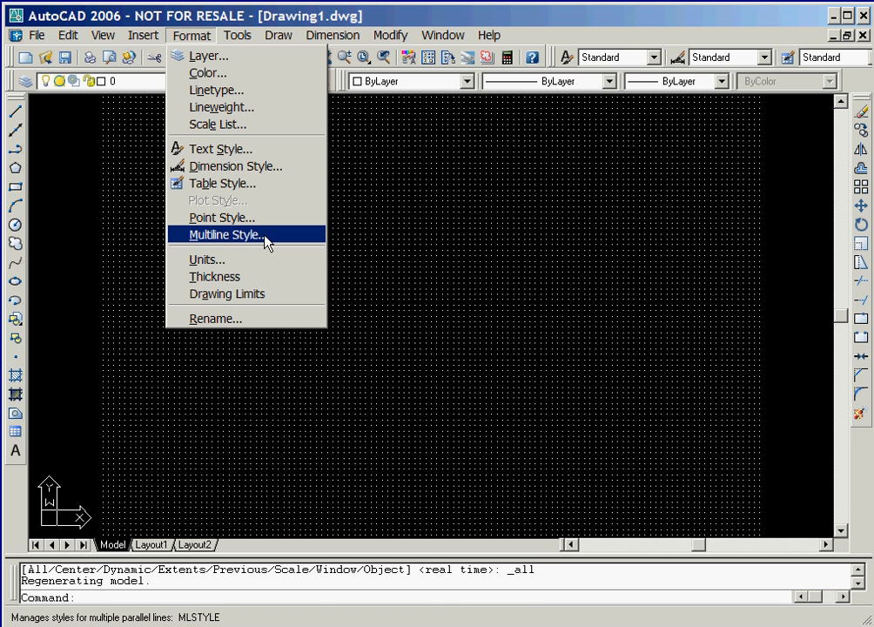
{"action": "left_click", "coordinate": [225, 235]}
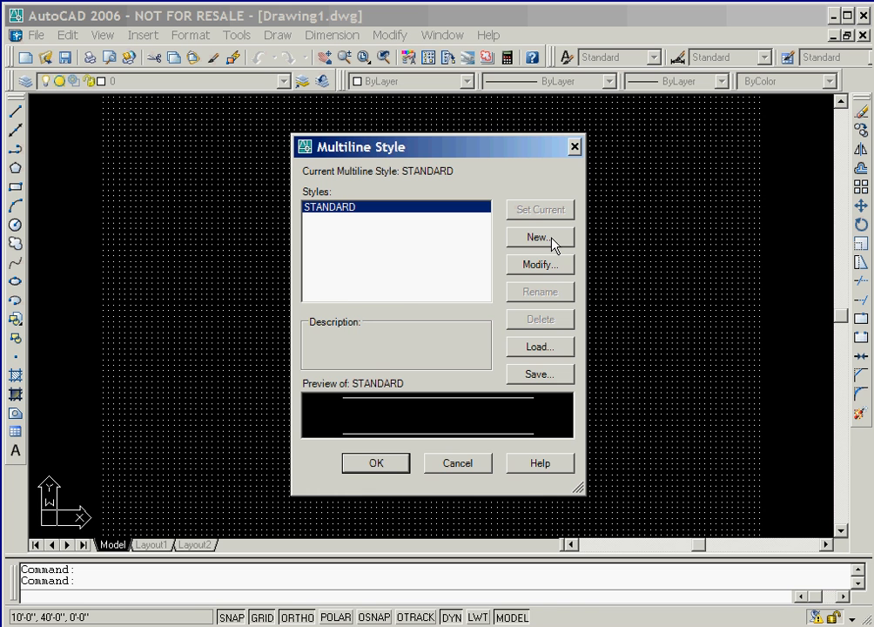
{"action": "left_click", "coordinate": [540, 237]}
{"action": "type", "text": "Wall"}
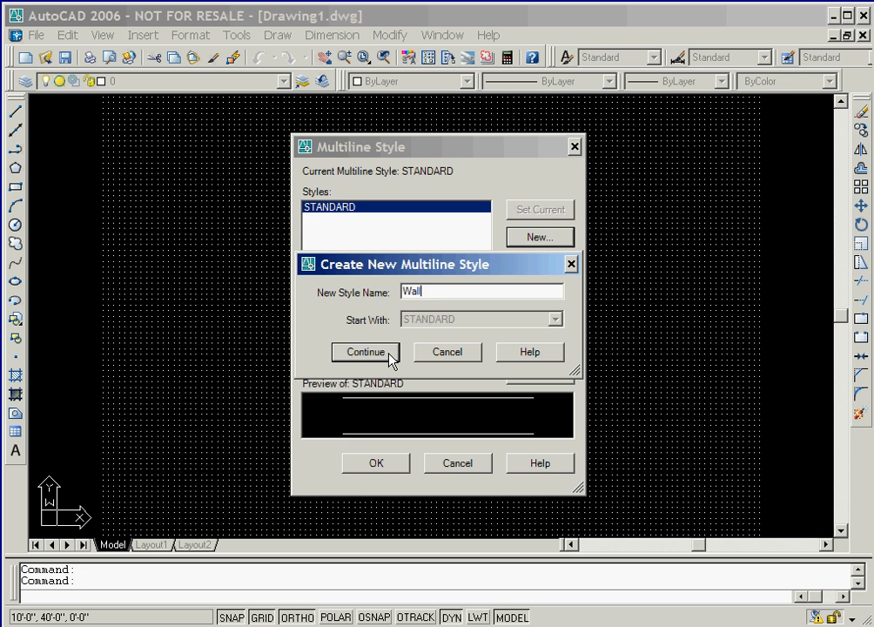
{"action": "left_click", "coordinate": [389, 353]}
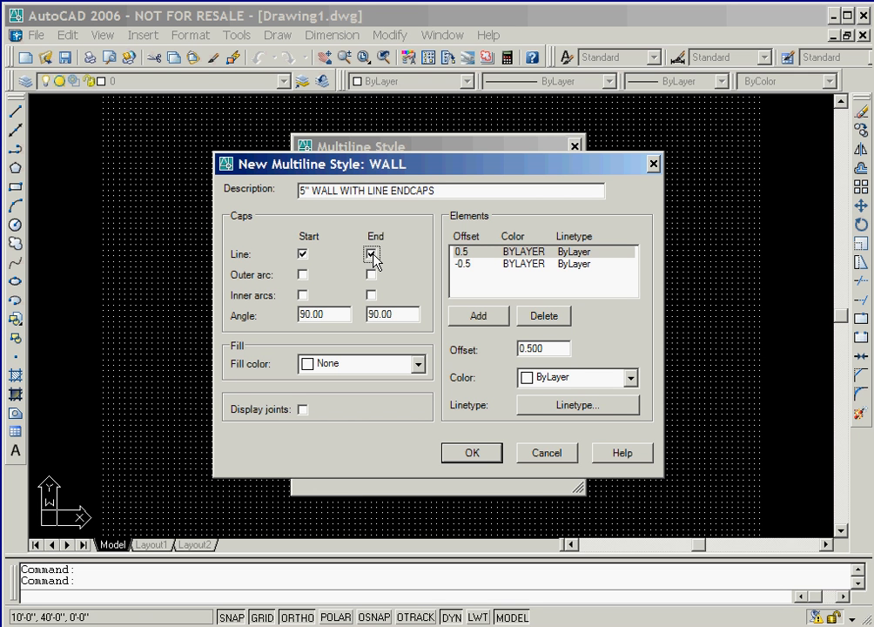
Set the WALL style's element offsets to 2.5 and -2.5, and make it the current multiline style
{"action": "left_click", "coordinate": [501, 253]}
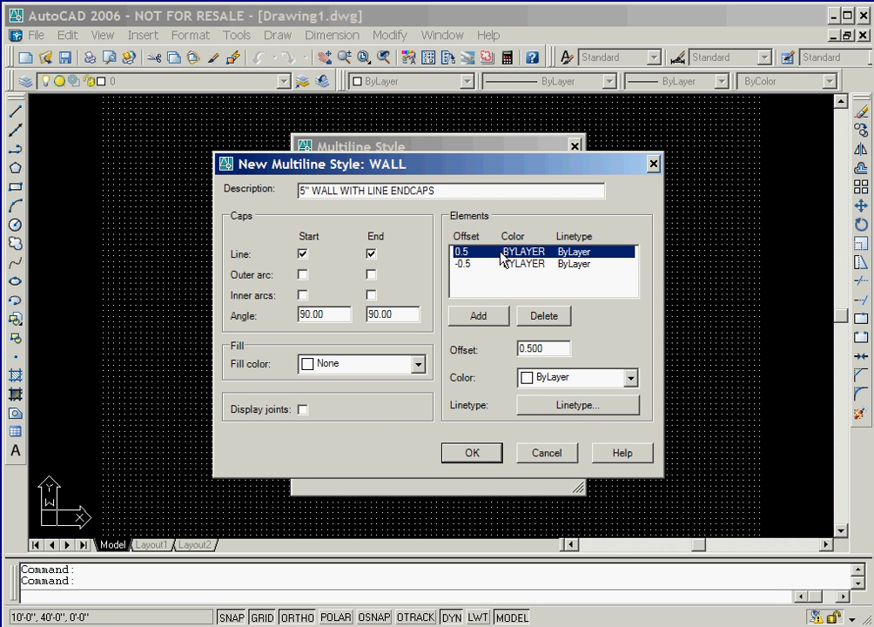
{"action": "double_click", "coordinate": [554, 349]}
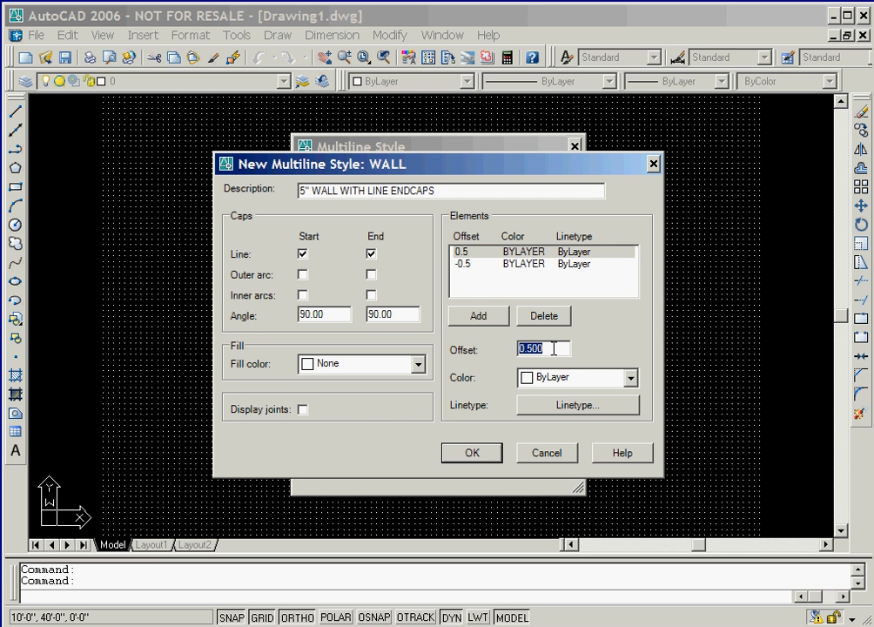
{"action": "type", "text": "2.5"}
{"action": "left_click", "coordinate": [470, 264]}
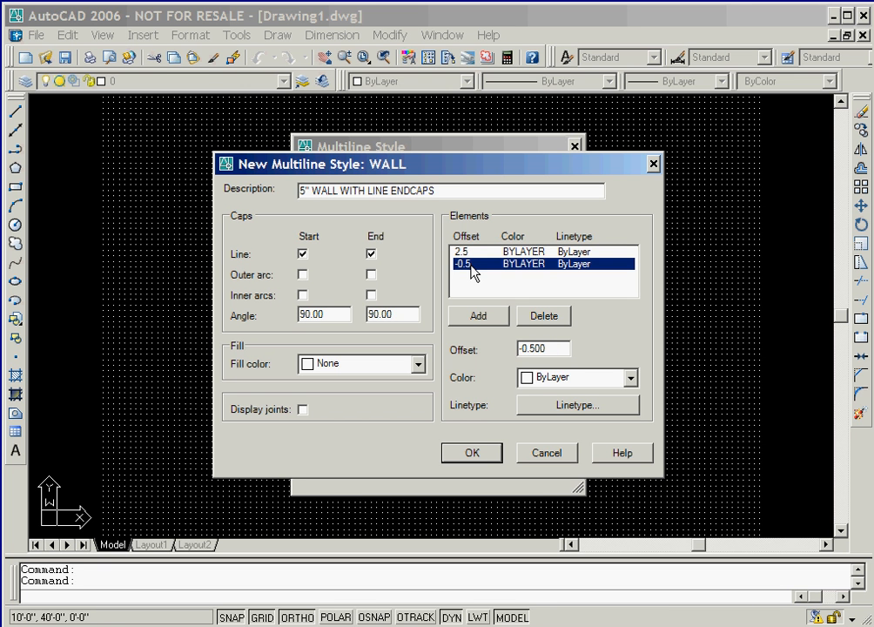
{"action": "double_click", "coordinate": [548, 349]}
{"action": "type", "text": "-2.5"}
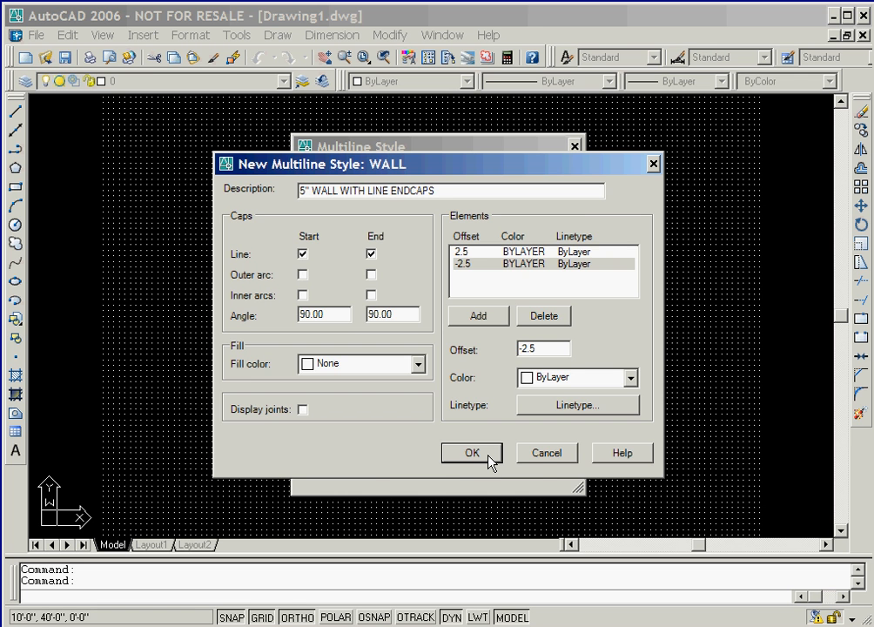
{"action": "left_click", "coordinate": [471, 453]}
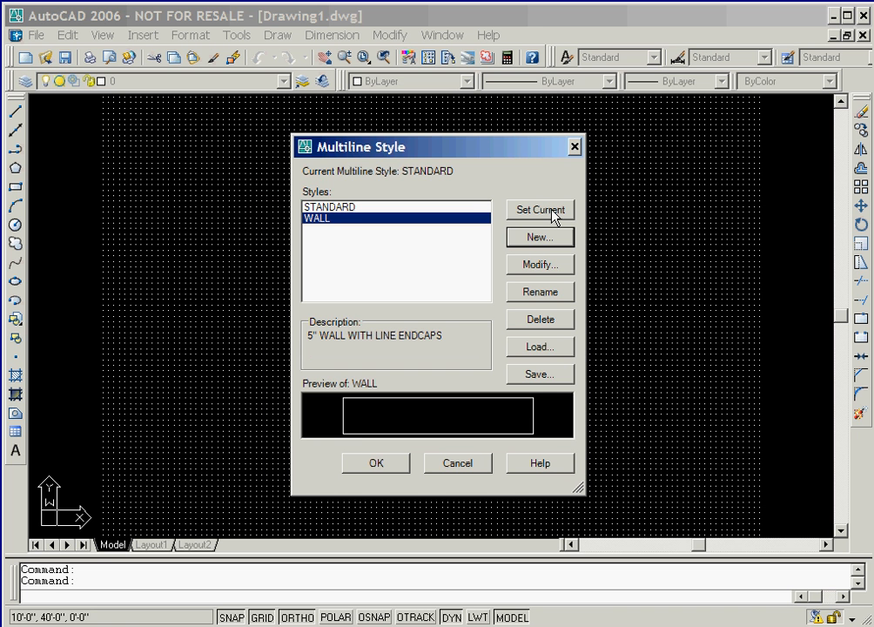
{"action": "left_click", "coordinate": [554, 213]}
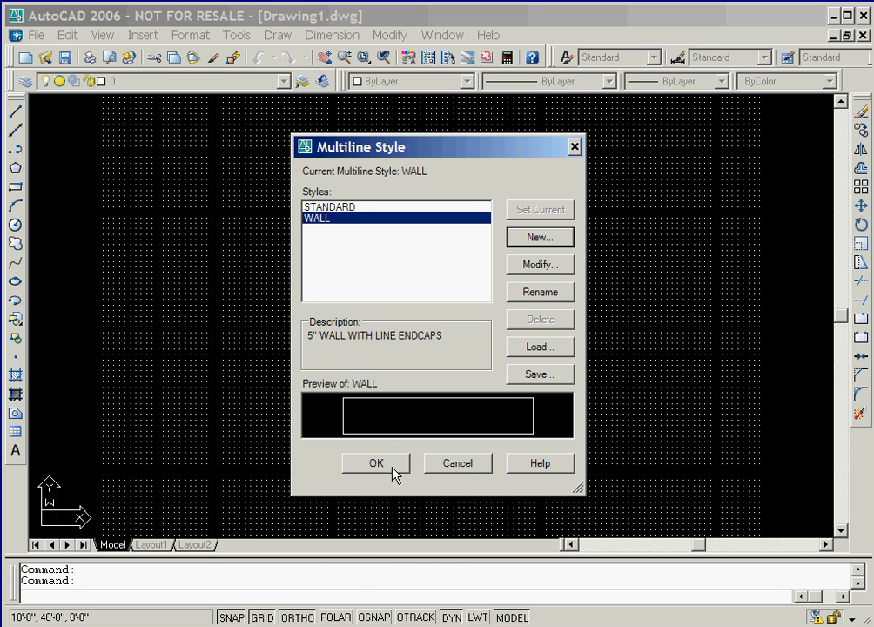
{"action": "left_click", "coordinate": [376, 463]}
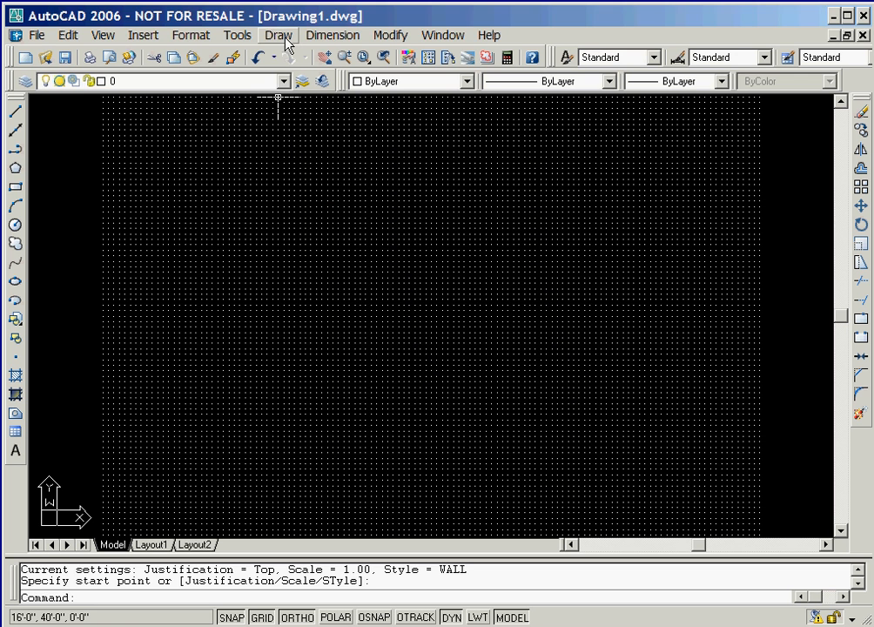
Start a multiline wall at 20',6'-6", run it 11'-6" to the left, and continue it 25'6" straight up
{"action": "left_click", "coordinate": [283, 36]}
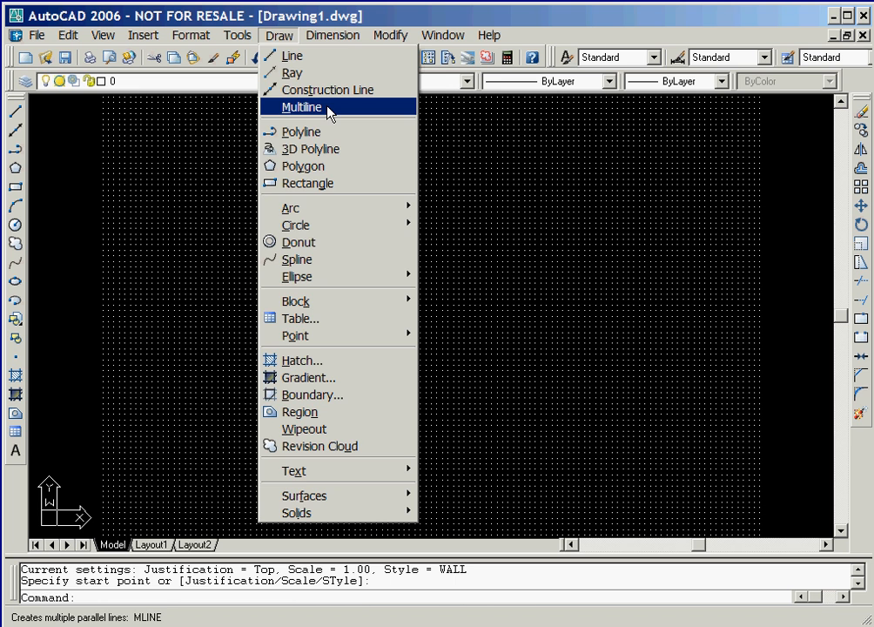
{"action": "left_click", "coordinate": [328, 108]}
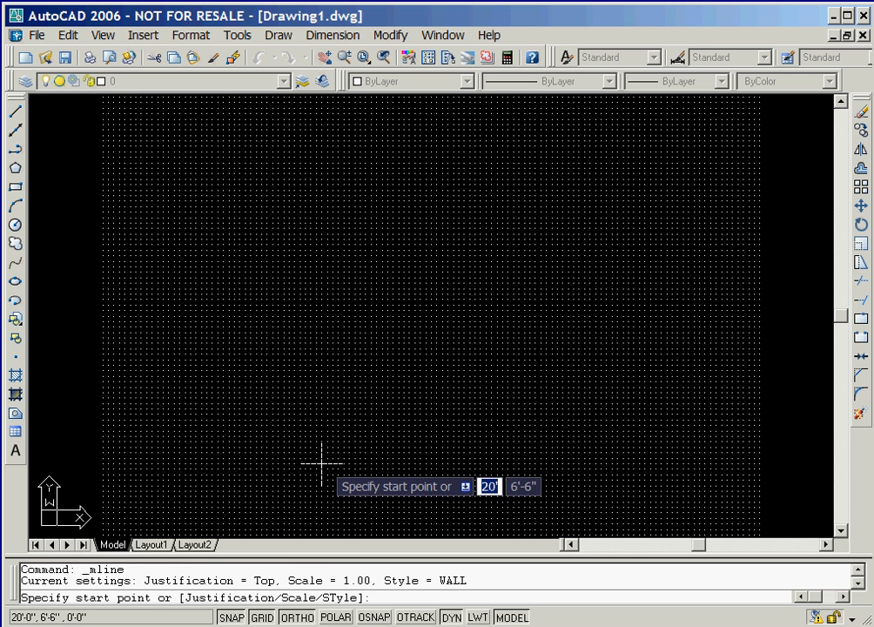
{"action": "left_click", "coordinate": [322, 462]}
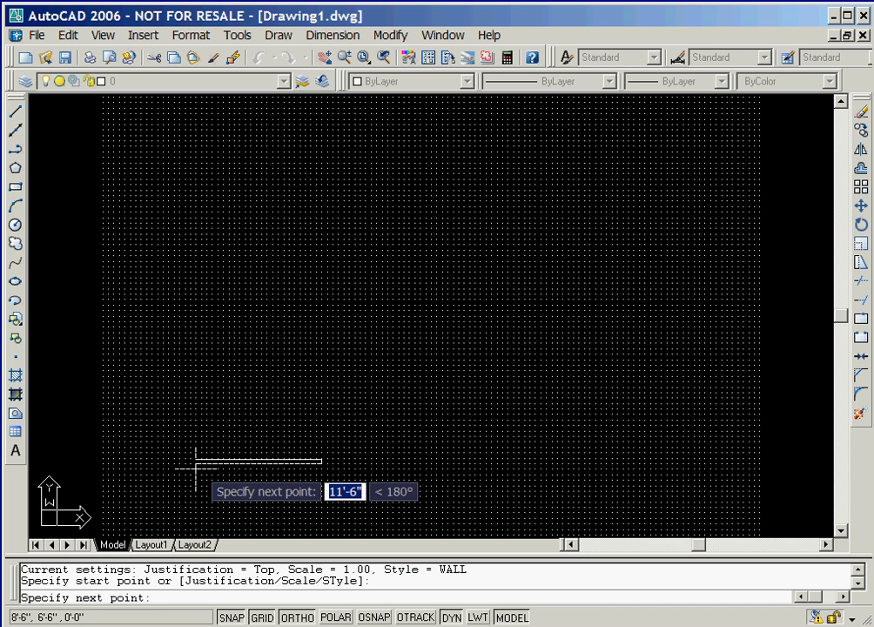
{"action": "left_click", "coordinate": [196, 468]}
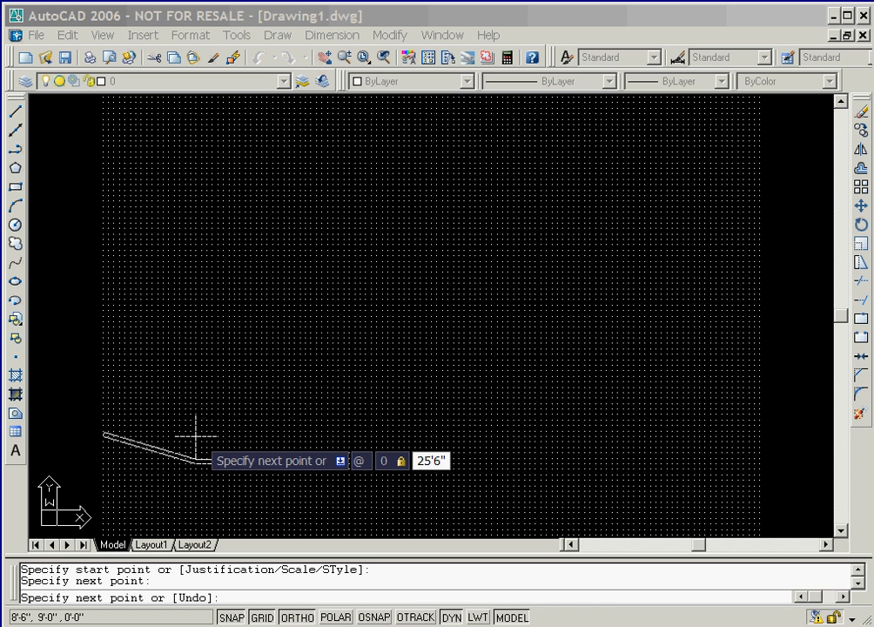
{"action": "key", "text": "Return"}
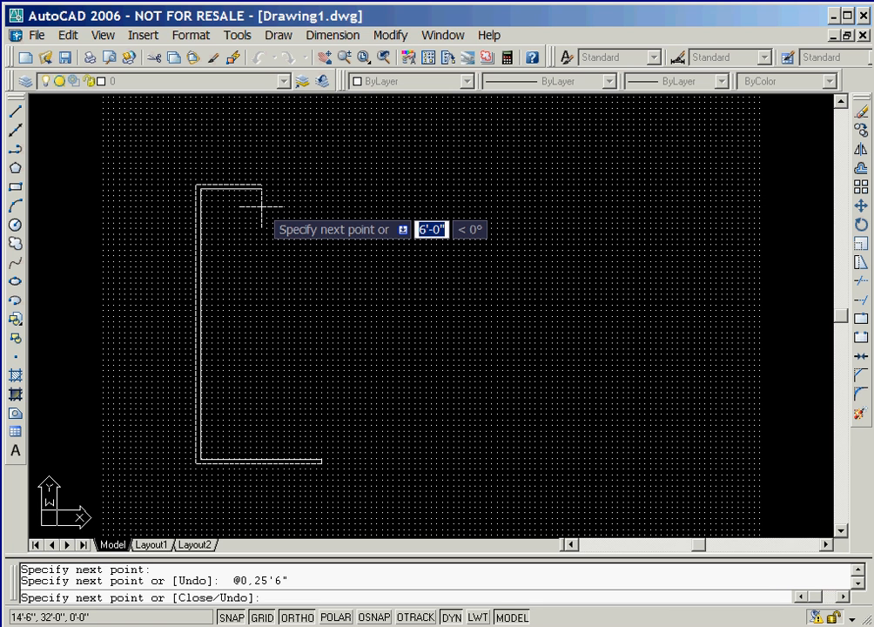
Continue the multiline wall 30' to the right along the top, and 30' straight down the right side
{"action": "type", "text": "@30'"}
{"action": "key", "text": "Tab"}
{"action": "type", "text": "0"}
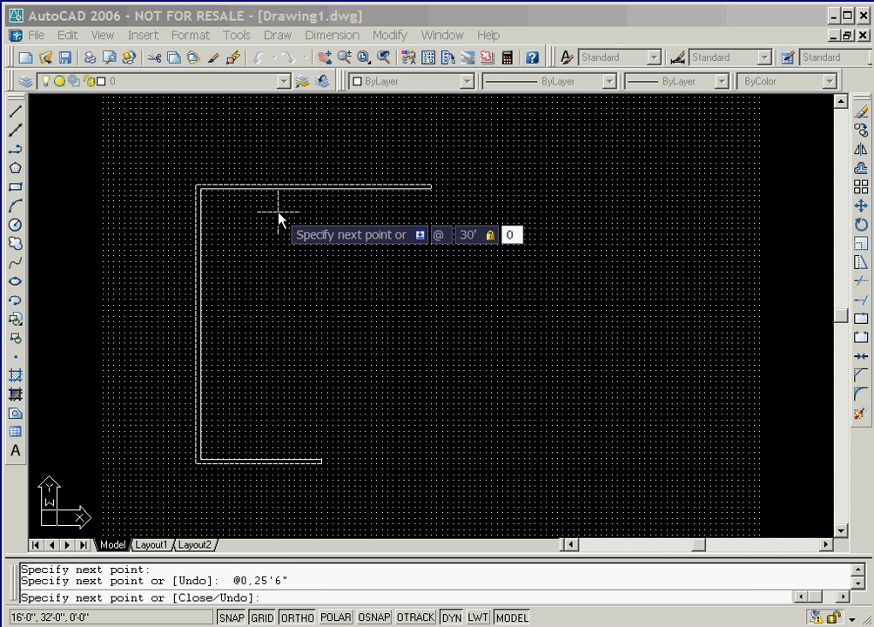
{"action": "key", "text": "Return"}
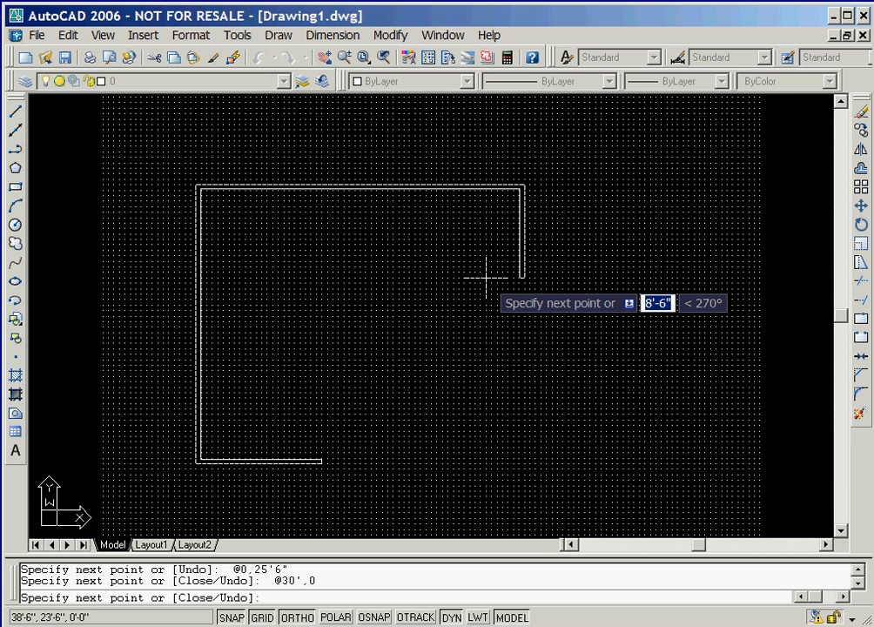
{"action": "type", "text": "@0,-30'"}
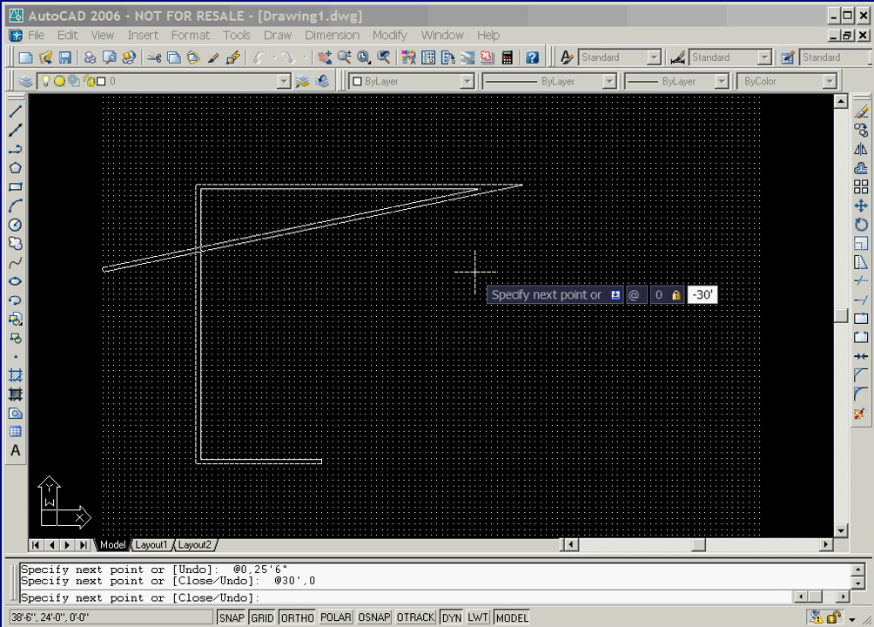
{"action": "key", "text": "Return"}
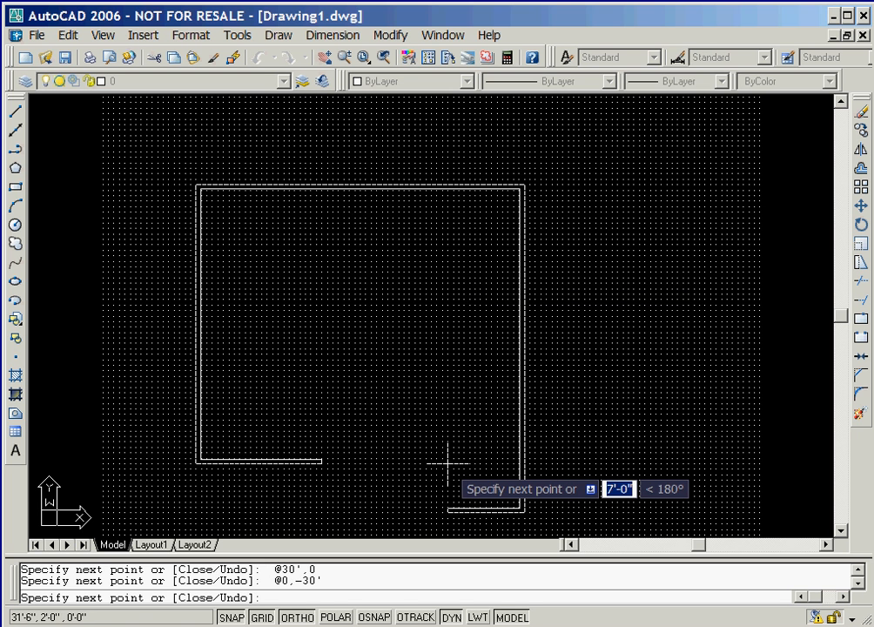
Extend the multiline wall 14'9" to the left and 11' straight up, and finish the multiline
{"action": "type", "text": "@-14'9,0"}
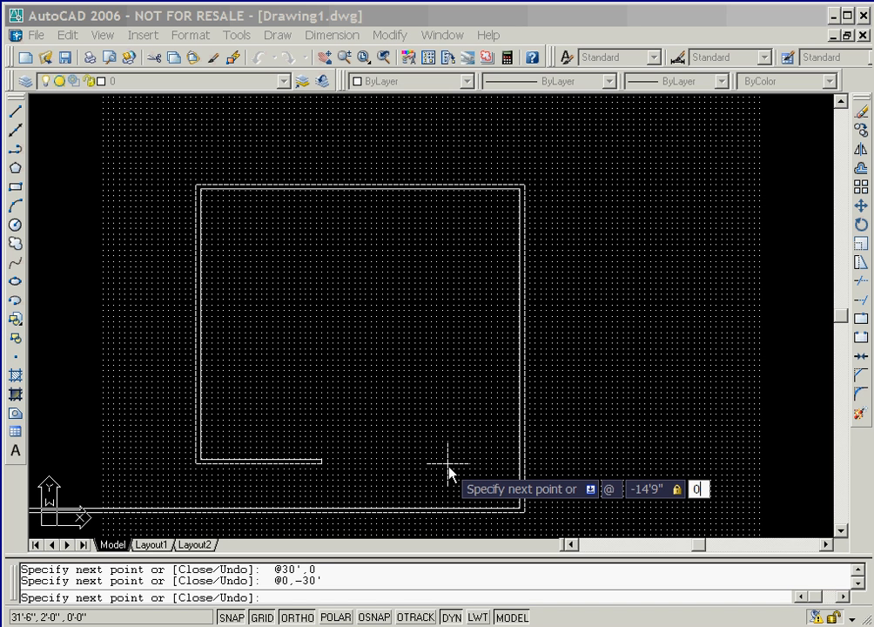
{"action": "key", "text": "Return"}
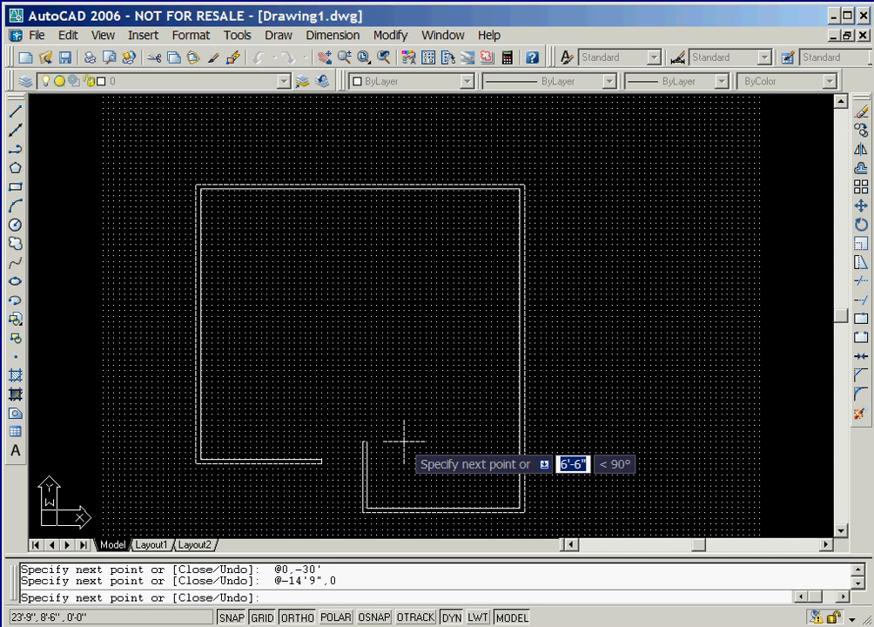
{"action": "key", "text": "F8"}
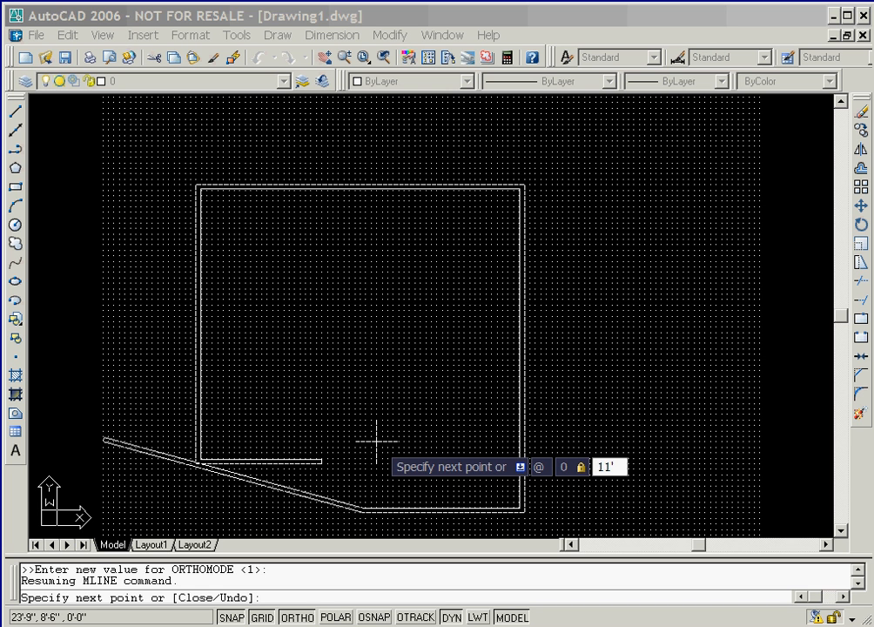
{"action": "key", "text": "Return"}
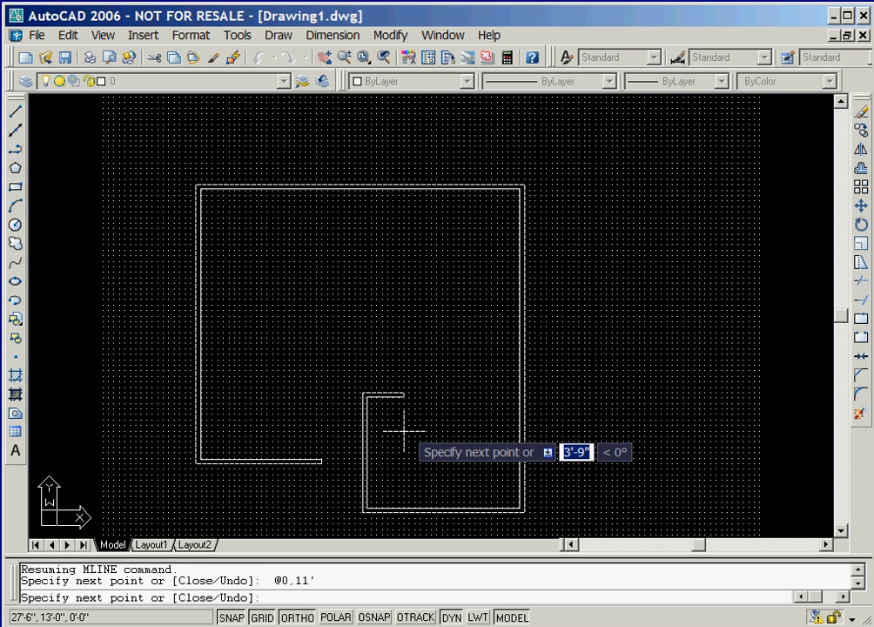
{"action": "right_click", "coordinate": [405, 433]}
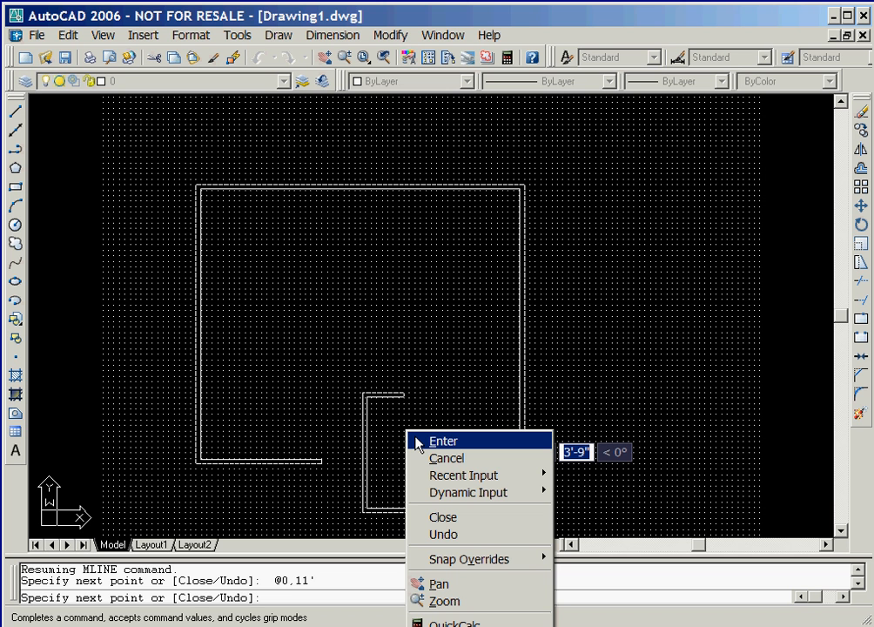